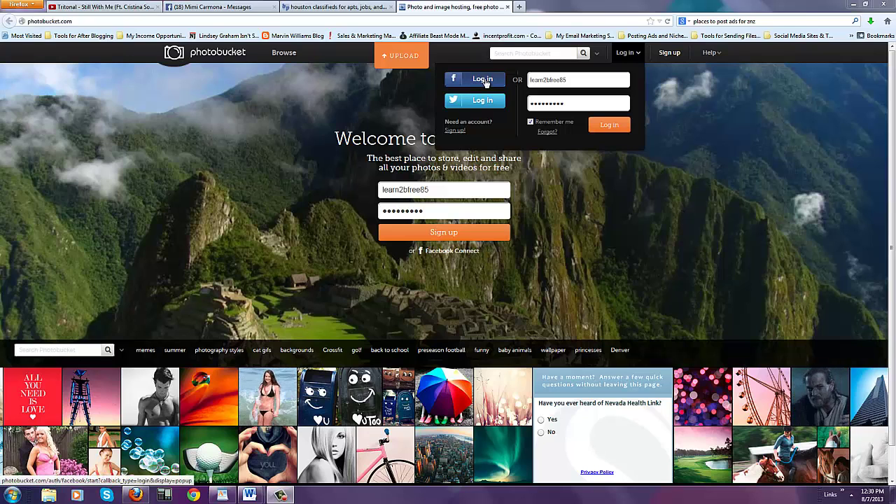
# - Log in to Photobucket with the username and password already filled in
pyautogui.click(608, 126)
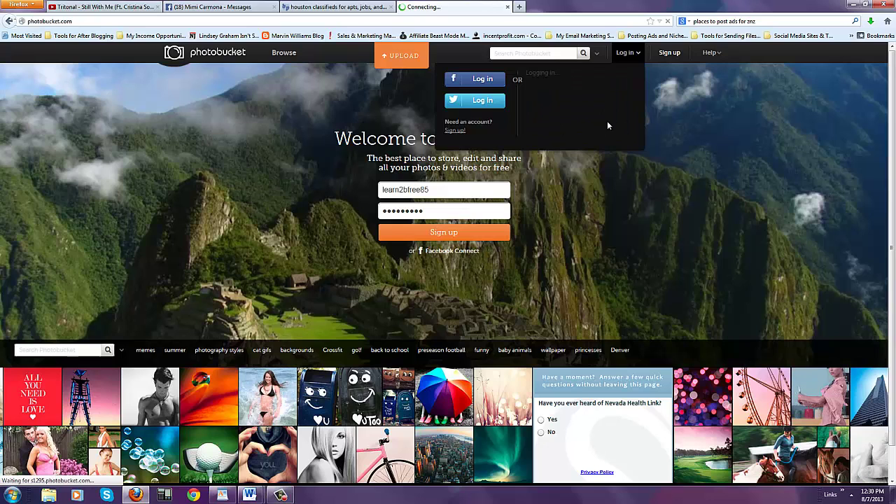
# - Start a new Backpage ad under Houston services › business opportunities and choose its region
pyautogui.click(347, 9)
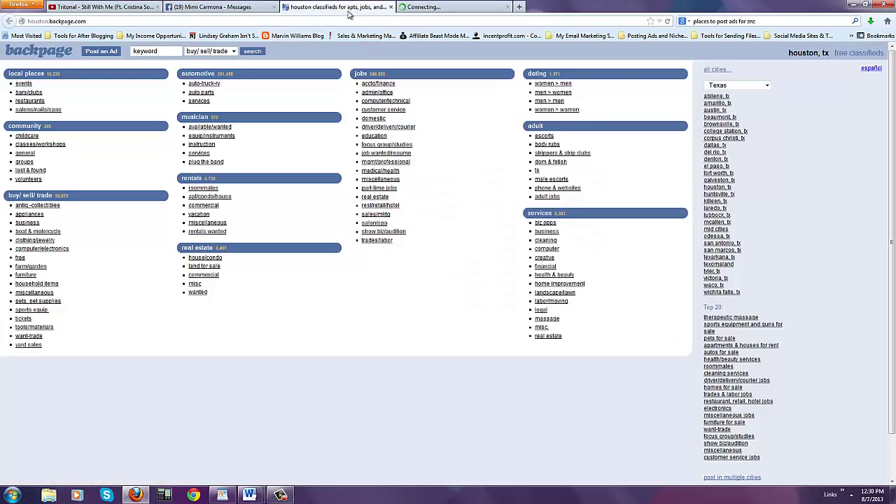
pyautogui.click(100, 51)
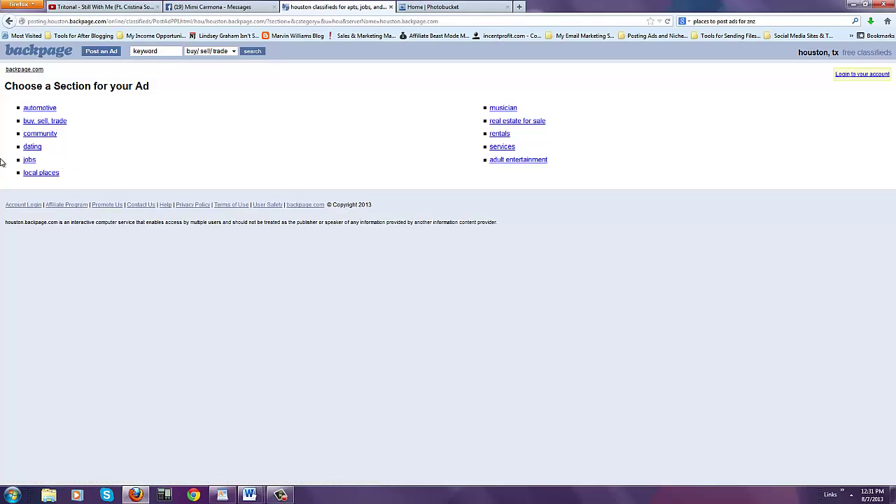
pyautogui.click(510, 148)
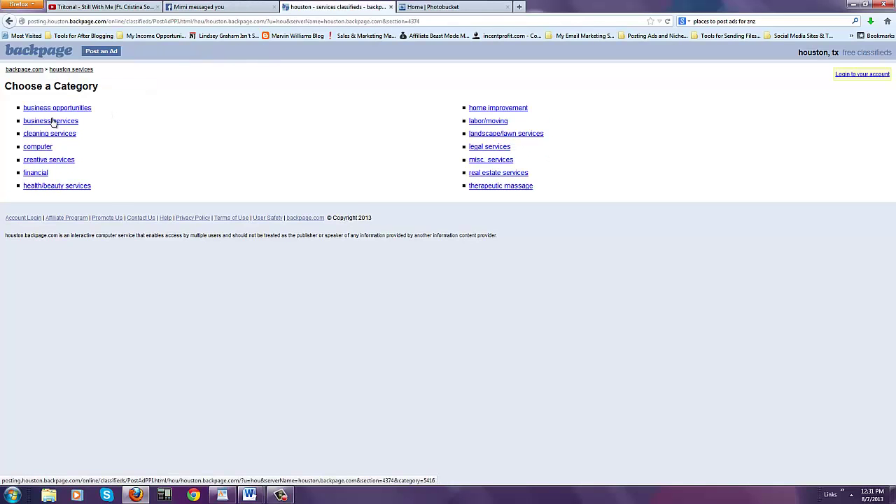
pyautogui.click(49, 107)
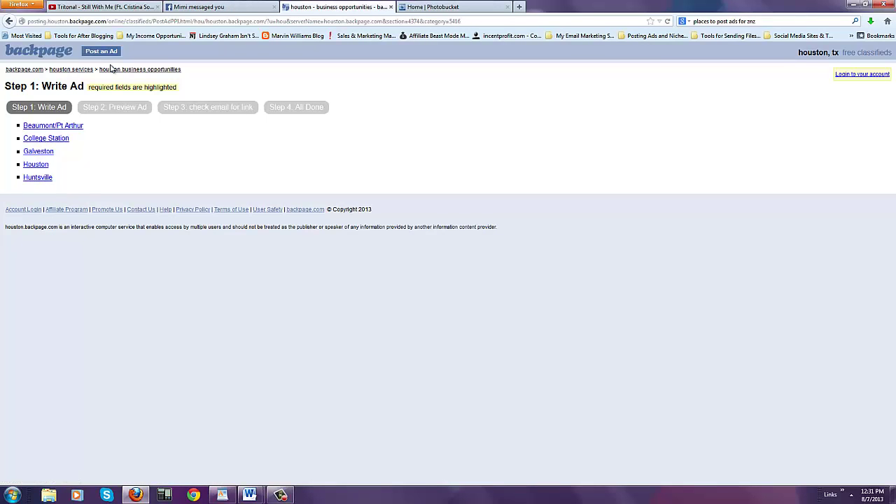
pyautogui.click(37, 176)
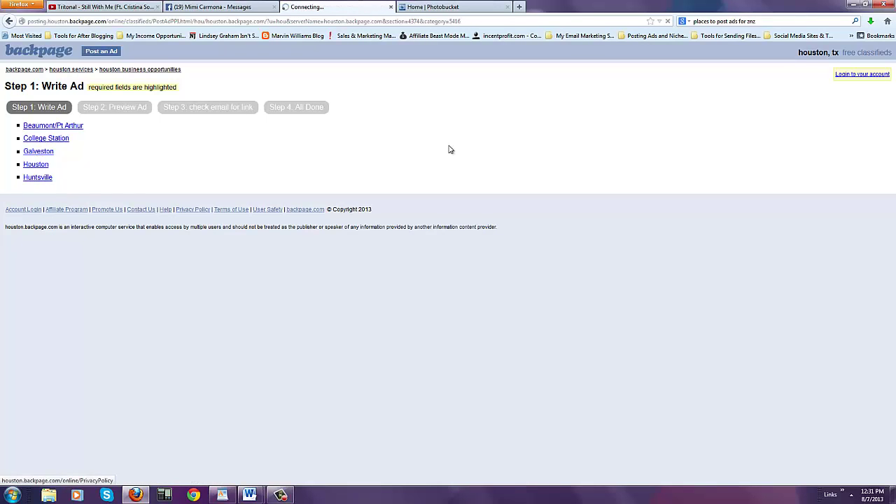
# - Open the $911.68 image's Photobucket page with its Email, Direct, HTML and IMG links
pyautogui.click(491, 7)
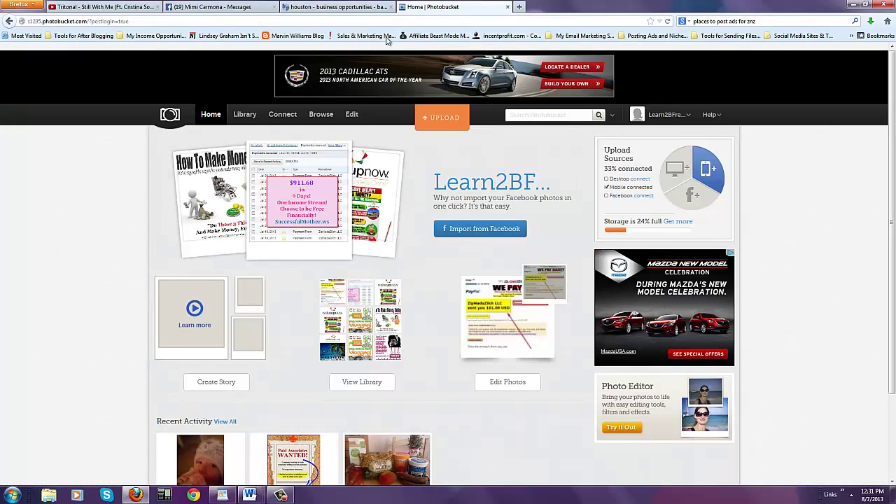
pyautogui.click(300, 195)
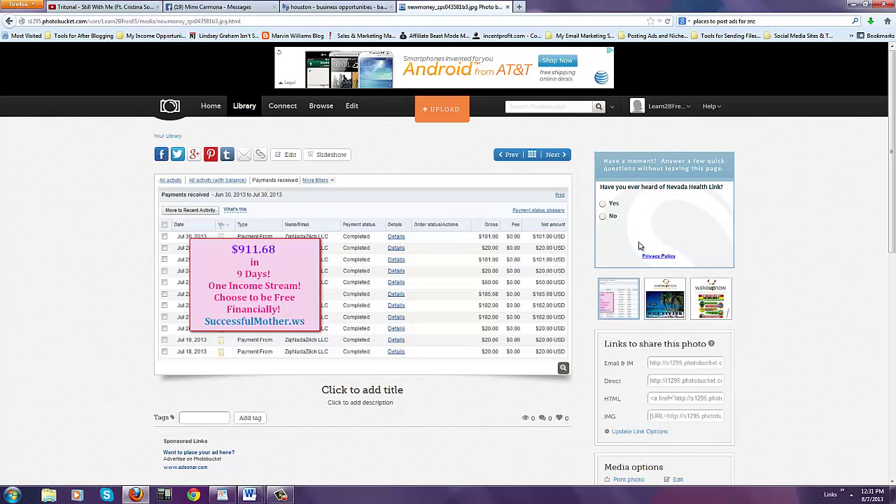
pyautogui.click(11, 495)
pyautogui.click(138, 233)
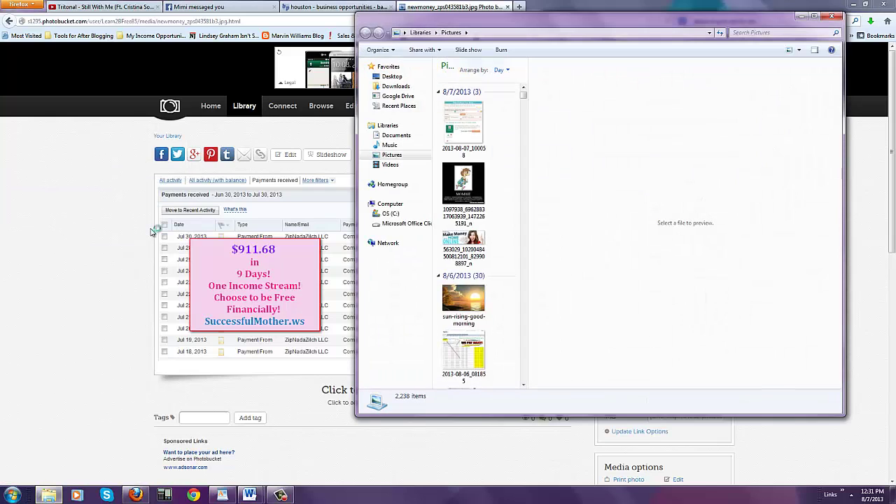
pyautogui.rightClick(465, 114)
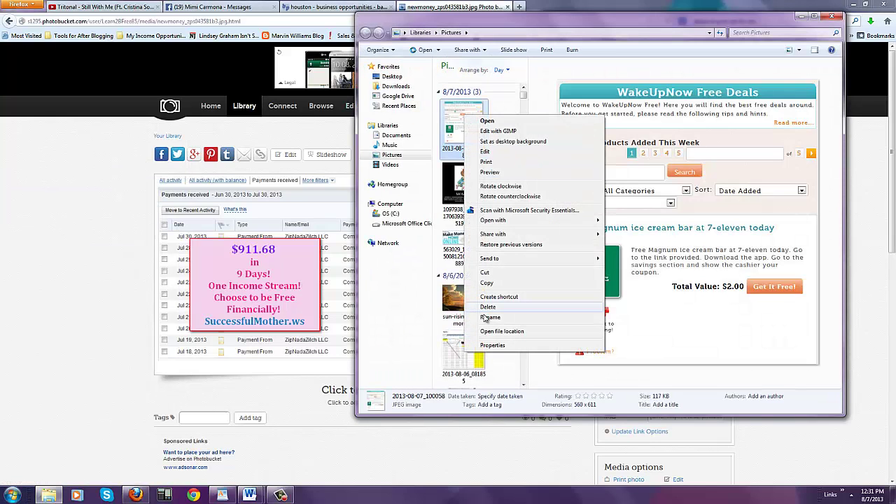
pyautogui.click(19, 240)
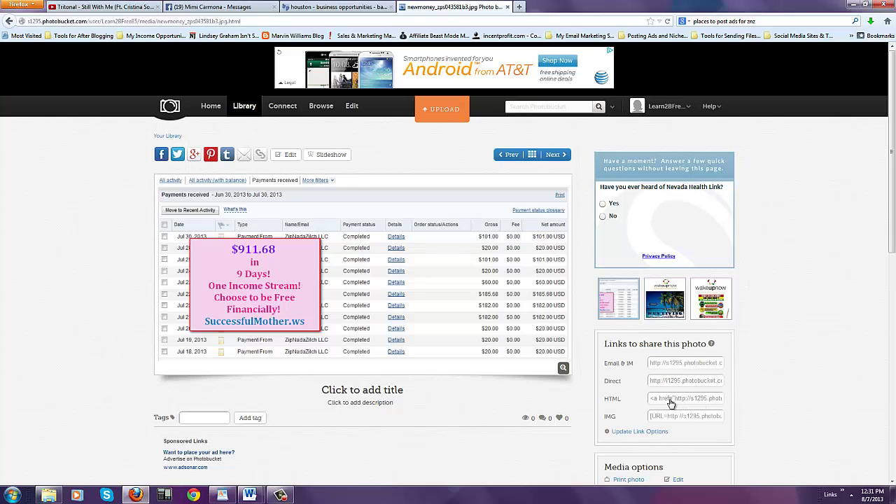
# - Upload the 2013-08-06_221201 screenshot to Photobucket and open its photo page
pyautogui.click(442, 109)
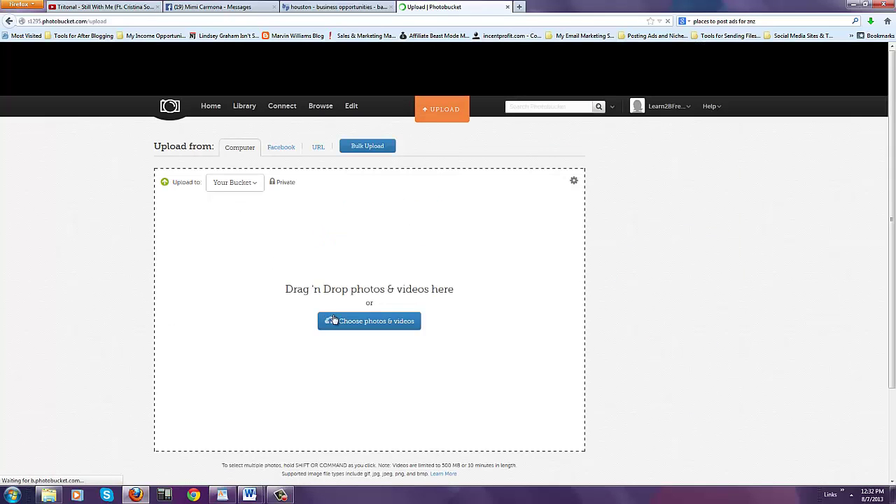
pyautogui.click(371, 321)
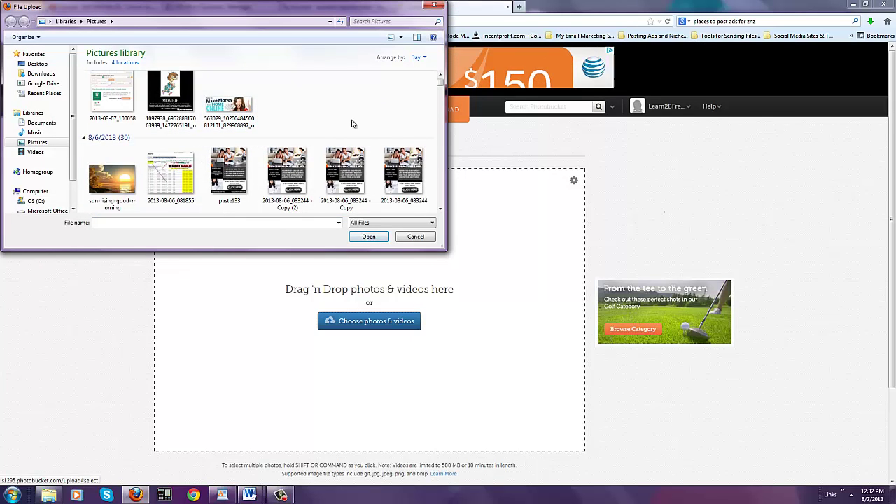
pyautogui.scroll(-2, 354, 124)
pyautogui.scroll(-3, 176, 146)
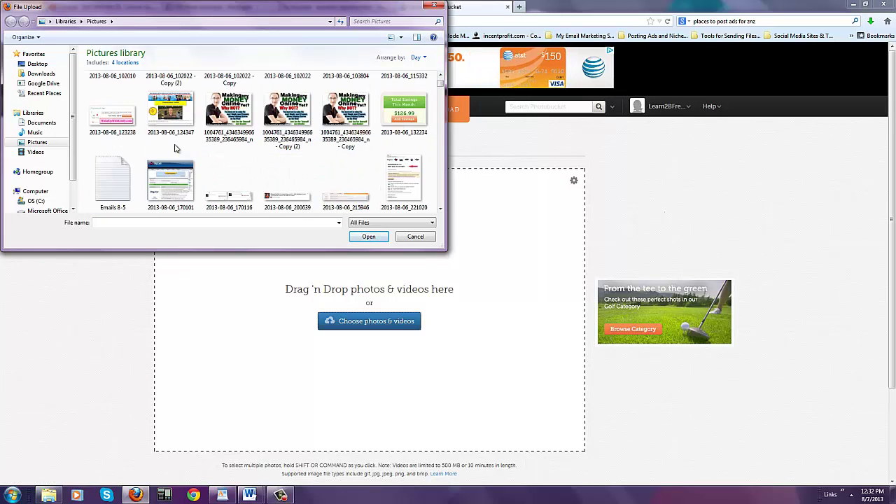
pyautogui.scroll(2, 238, 168)
pyautogui.scroll(-3, 242, 158)
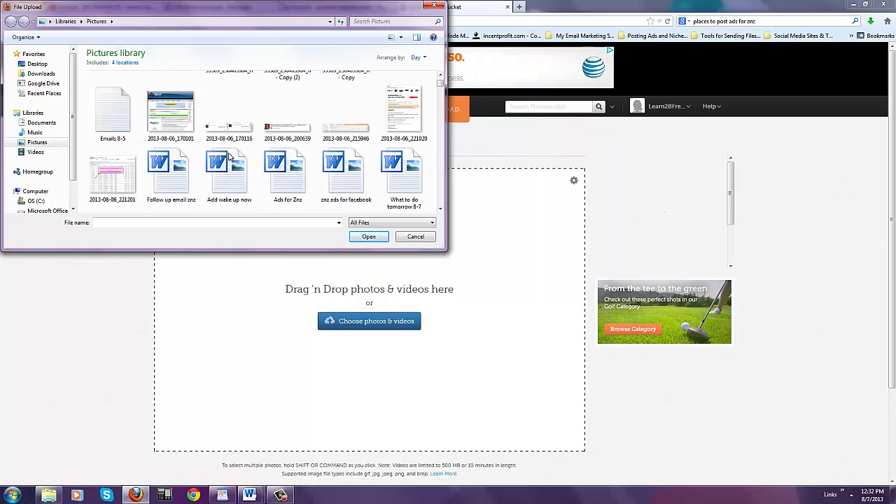
pyautogui.doubleClick(108, 180)
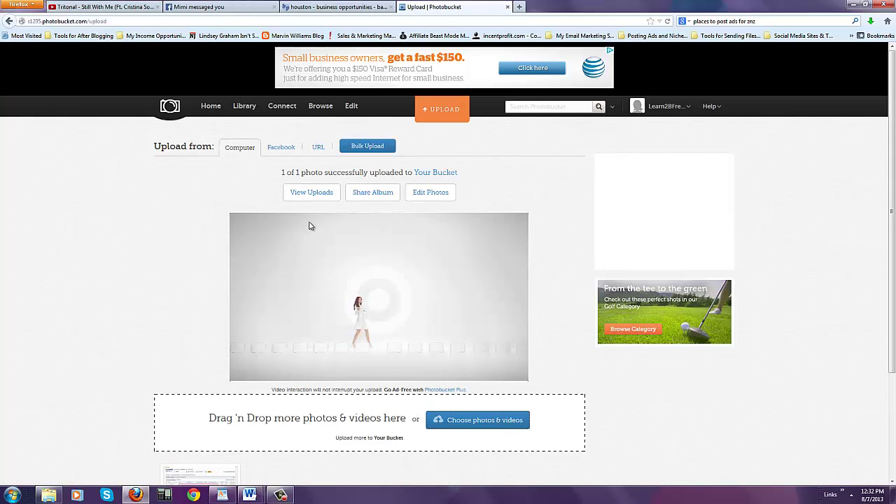
pyautogui.scroll(-4, 532, 296)
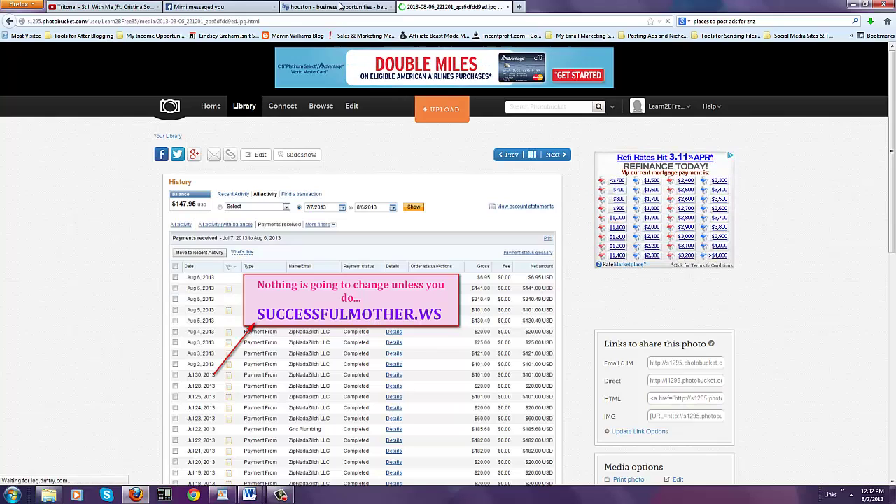
# - Paste the image HTML code into the ad Description and point its link to SuccessfulMother.ws
pyautogui.click(337, 7)
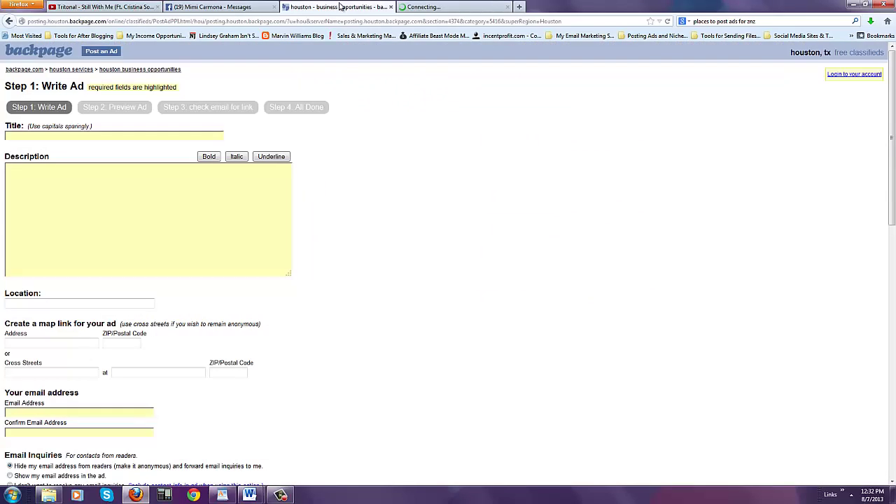
pyautogui.rightClick(70, 184)
pyautogui.click(98, 228)
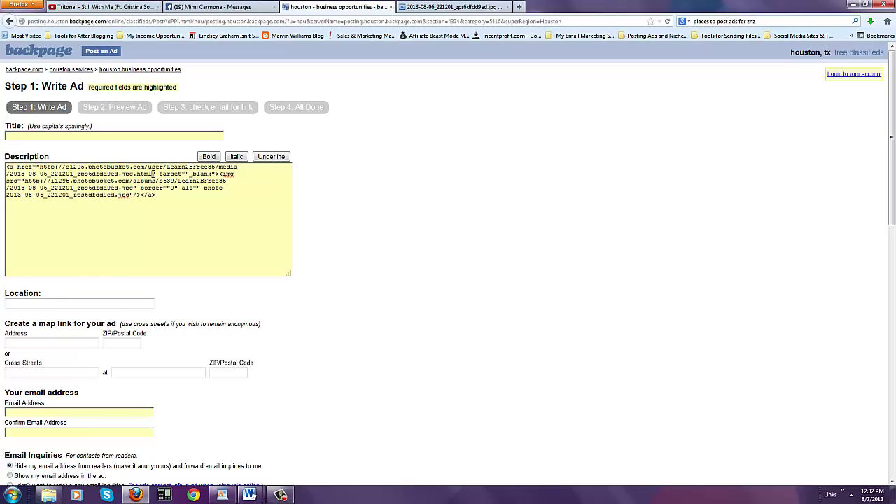
pyautogui.moveTo(140, 174); pyautogui.dragTo(77, 166)
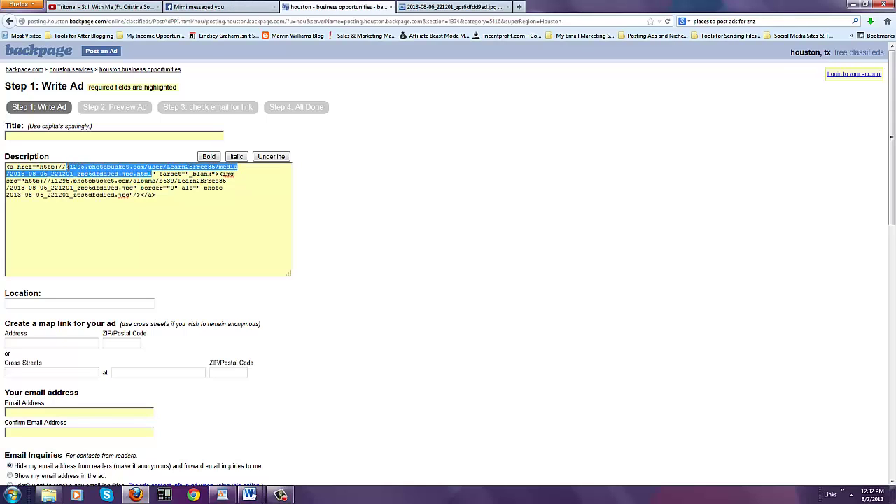
pyautogui.press('capslock')
pyautogui.write('S" target="_blank"><img src')
pyautogui.press('capslock')
pyautogui.write('uccess')
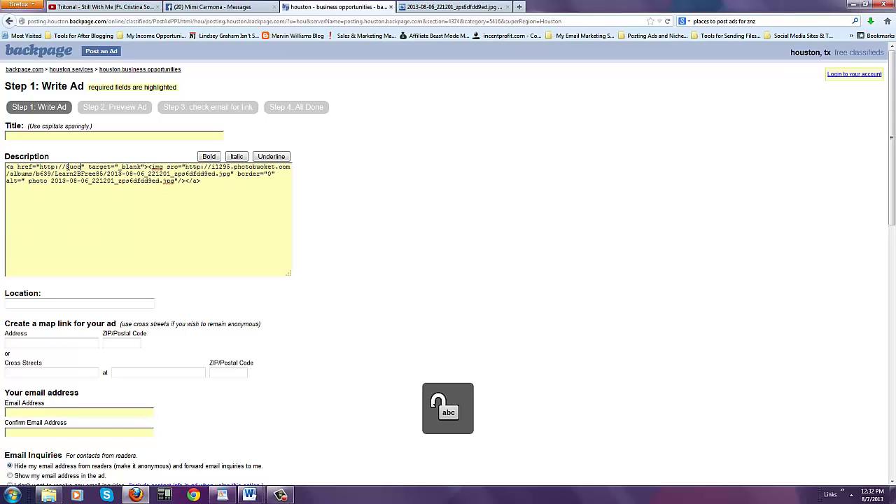
pyautogui.write('ful')
pyautogui.press('capslock')
pyautogui.write('M')
pyautogui.press('capslock')
pyautogui.write('other.ws')
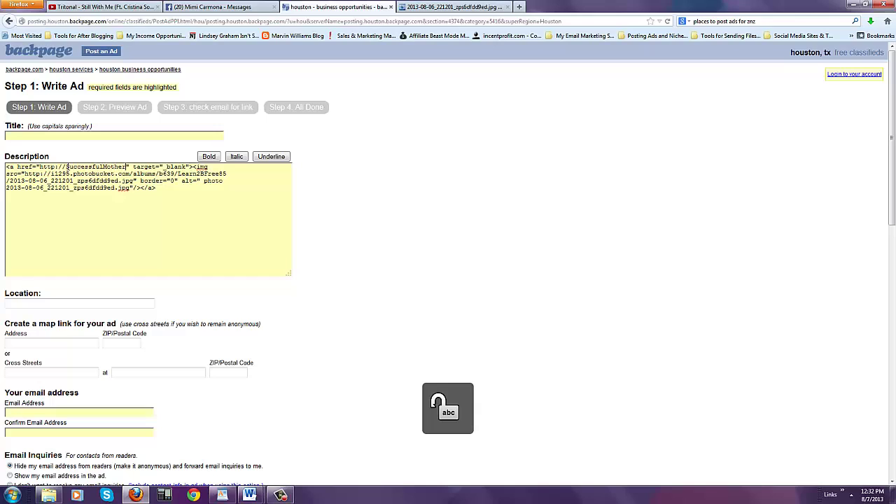
# - Wrap the image code in <center> tags
pyautogui.click(167, 188)
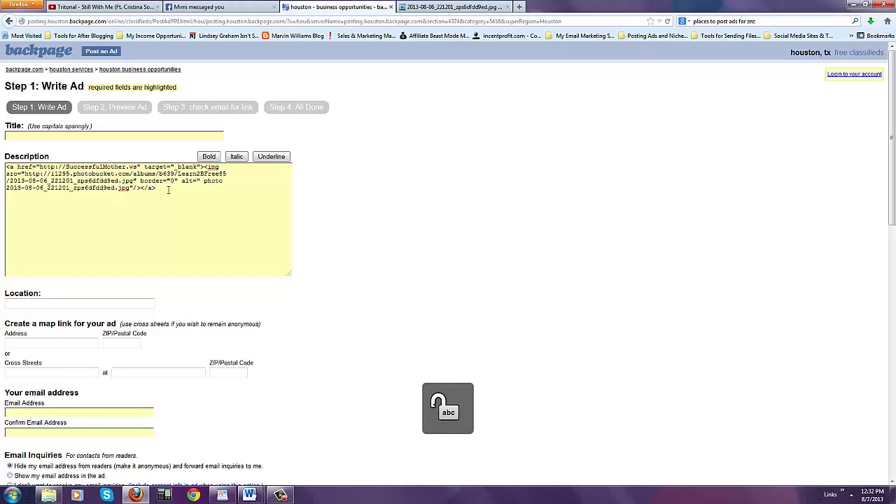
pyautogui.write('<center>')
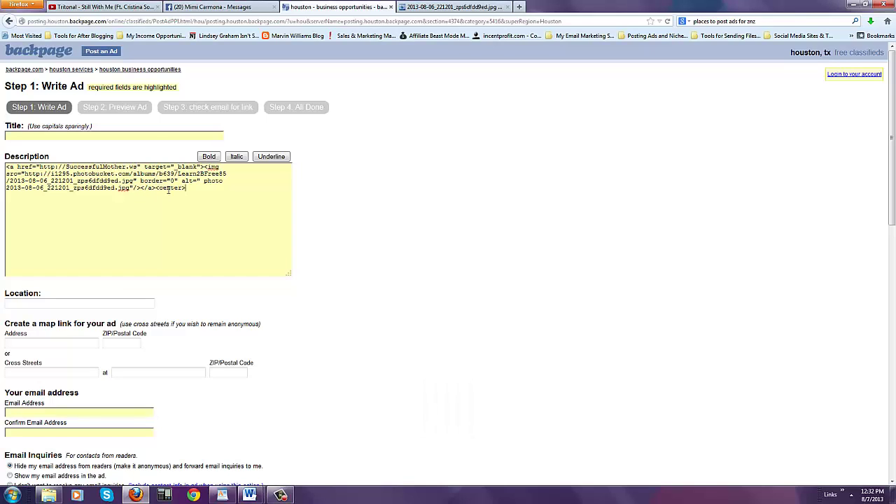
pyautogui.click(9, 166)
pyautogui.write('<center>')
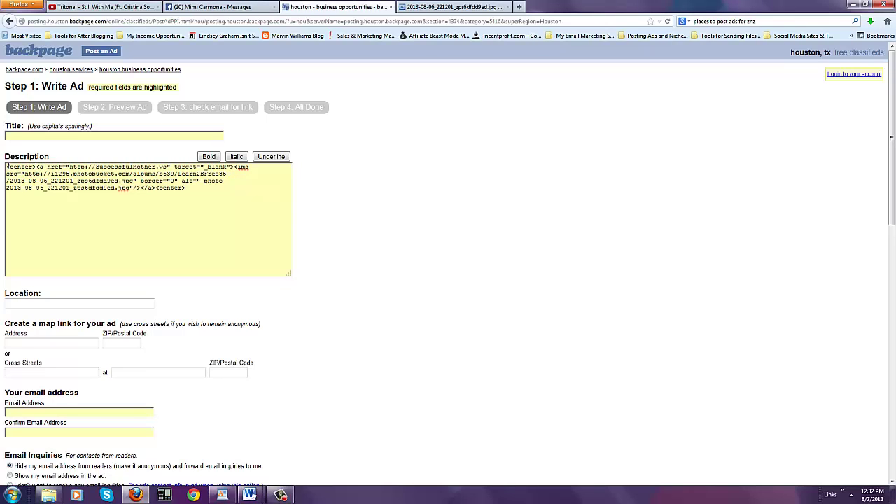
# - Add the line 'Click the Image ad to start today!!' above the image code
pyautogui.press('Return')
pyautogui.press('capslock')
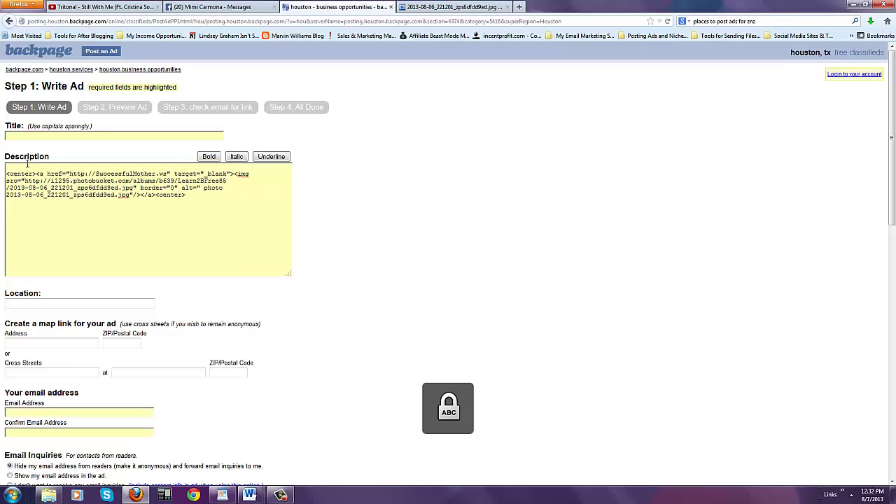
pyautogui.write('C')
pyautogui.press('capslock')
pyautogui.write('lick the')
pyautogui.press('capslock')
pyautogui.write('I')
pyautogui.press('capslock')
pyautogui.write('mag')
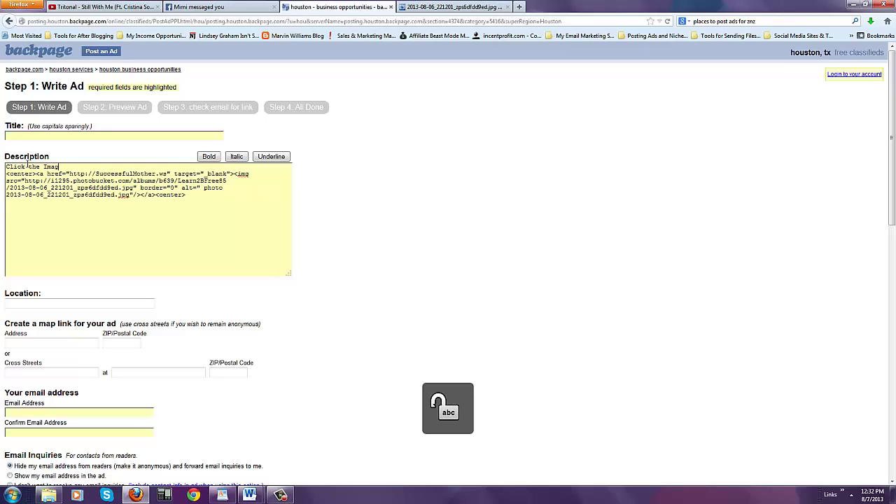
pyautogui.write('e ad to start tod')
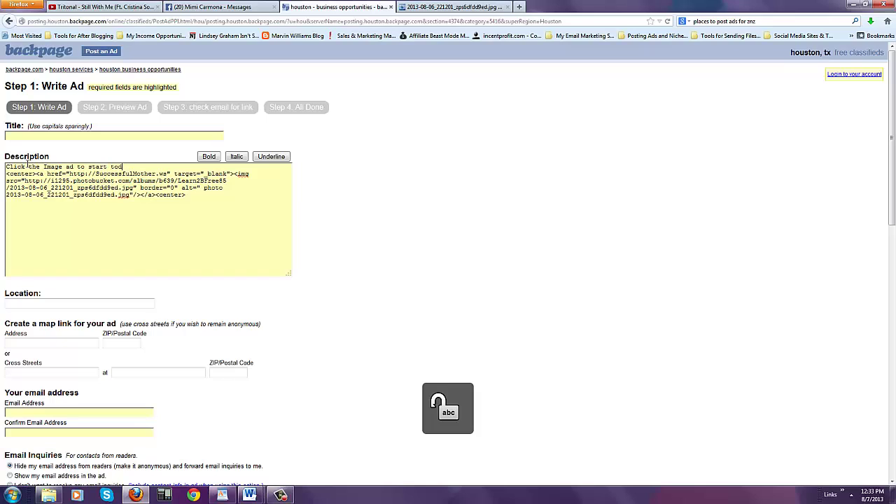
pyautogui.write('ay!!')
# - Enter 'Mom of 5 Makes $1400 in a WEEK!' in the ad's Title field
pyautogui.click(39, 135)
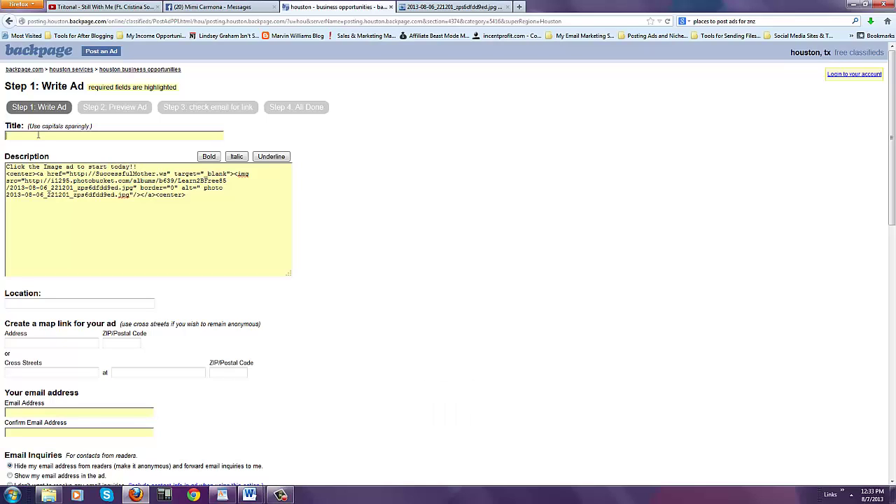
pyautogui.press('capslock')
pyautogui.write('G')
pyautogui.press('capslock')
pyautogui.write('et')
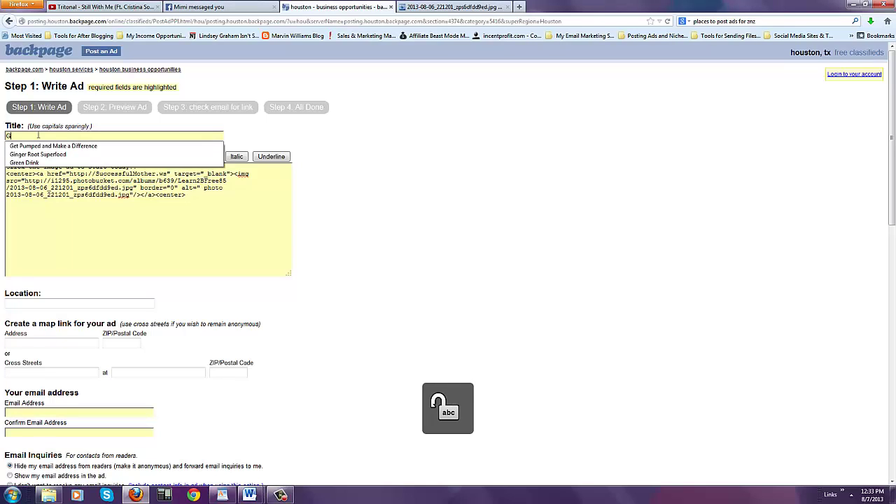
pyautogui.press('BackSpace')
pyautogui.press('BackSpace')
pyautogui.press('BackSpace')
pyautogui.write('Mom of')
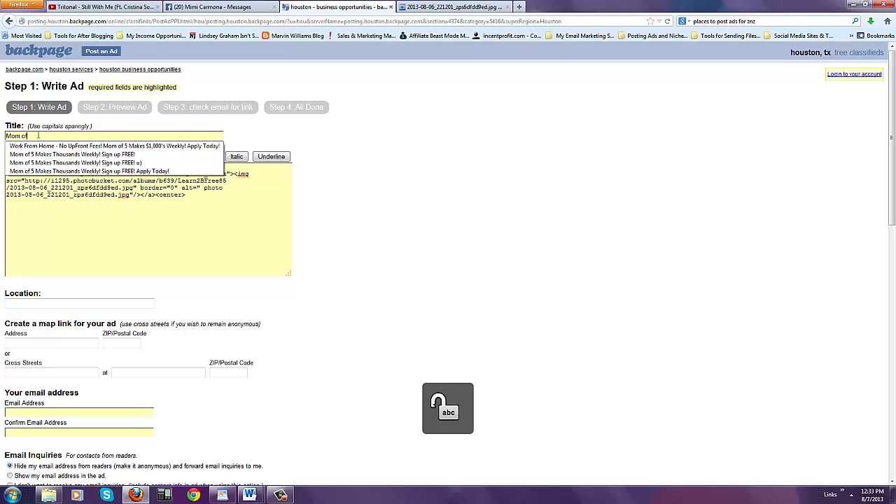
pyautogui.press('capslock')
pyautogui.write('6')
pyautogui.press('BackSpace')
pyautogui.write('5')
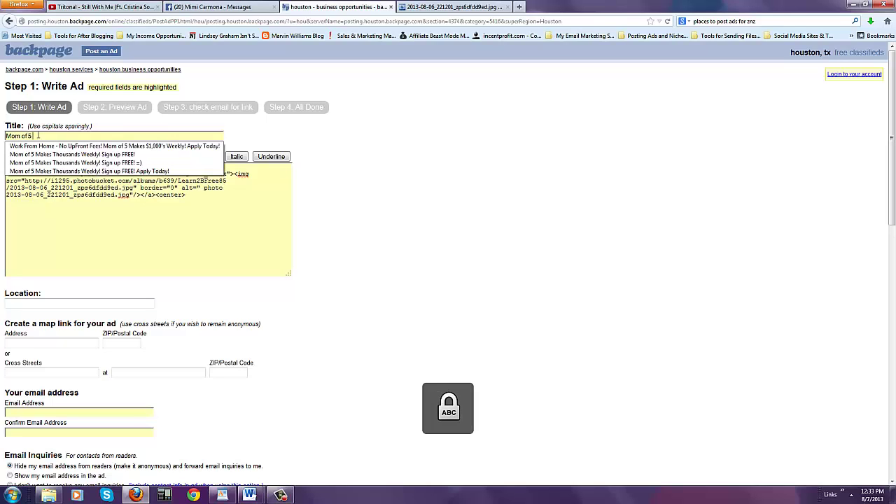
pyautogui.write(' M')
pyautogui.press('capslock')
pyautogui.write('akes $1')
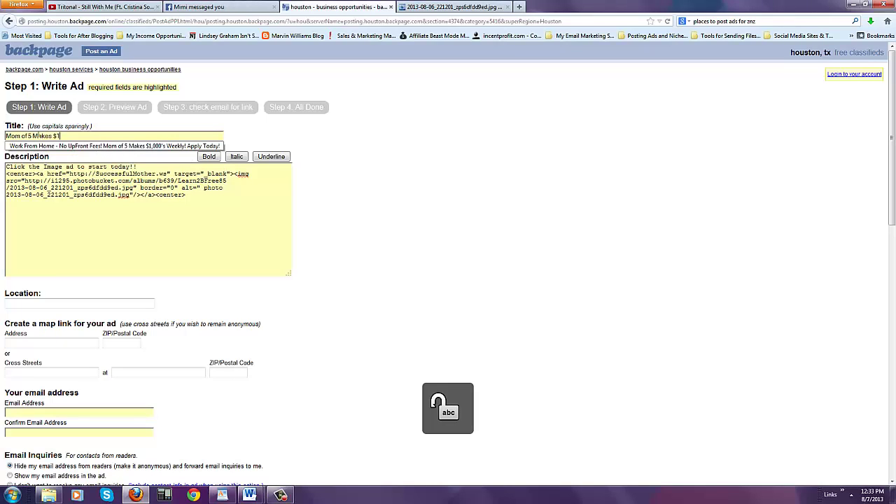
pyautogui.write('400 in a')
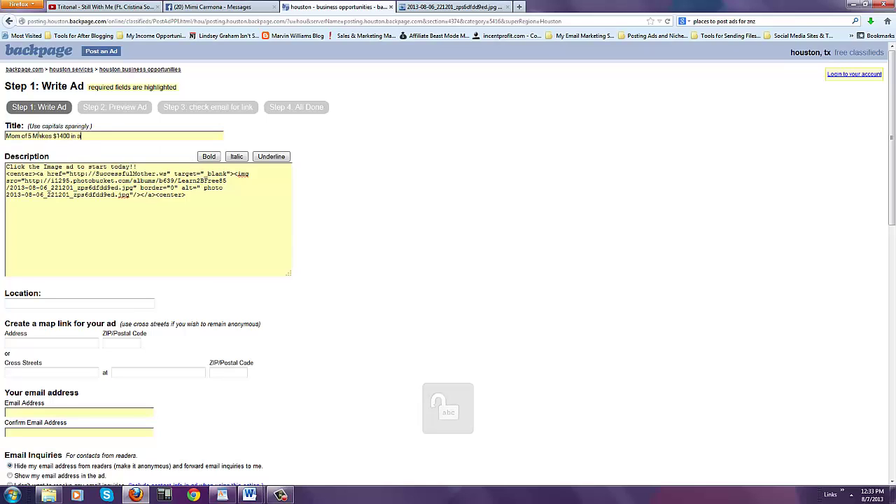
pyautogui.press('capslock')
pyautogui.write('WEEK!')
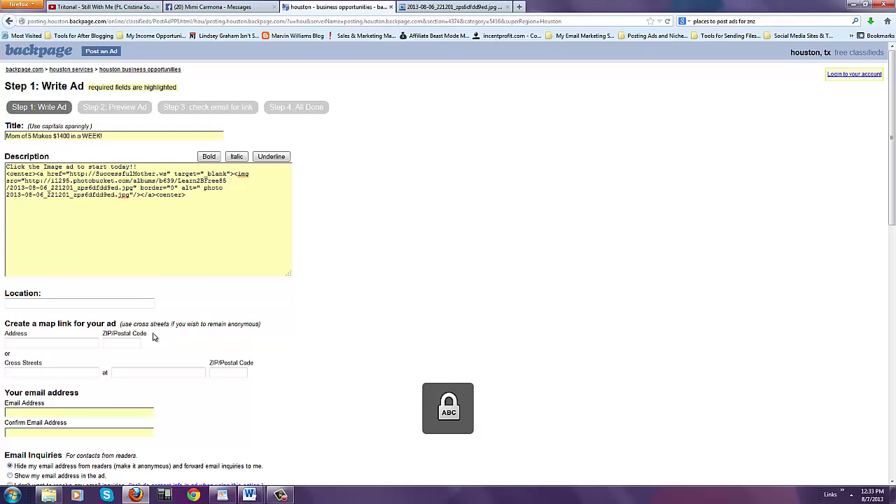
pyautogui.click(147, 219)
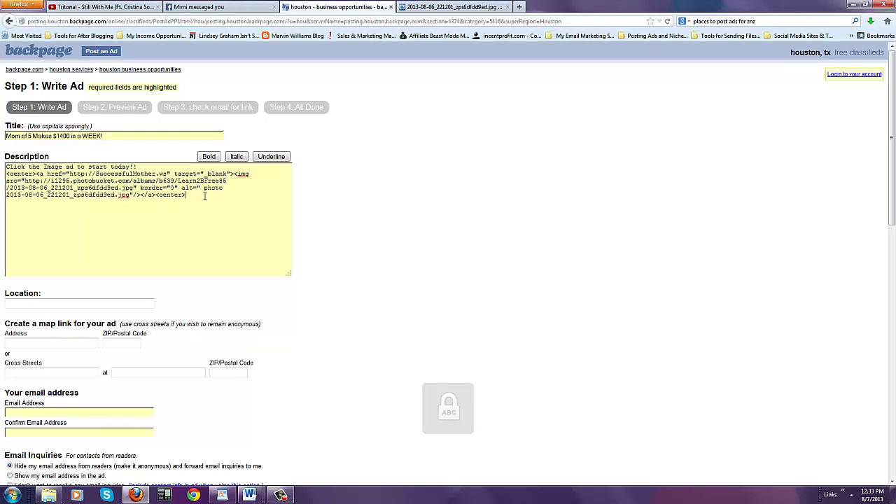
pyautogui.write('F')
pyautogui.press('capslock')
pyautogui.write('acebo')
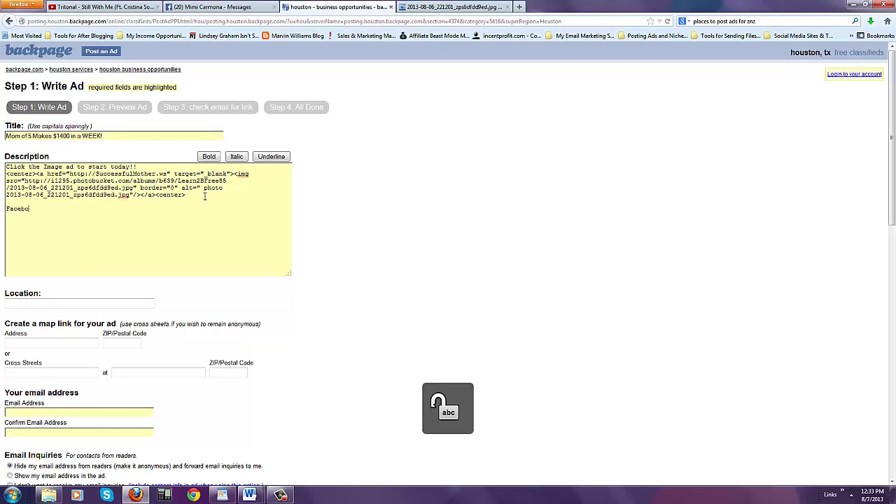
pyautogui.write('ok: http://')
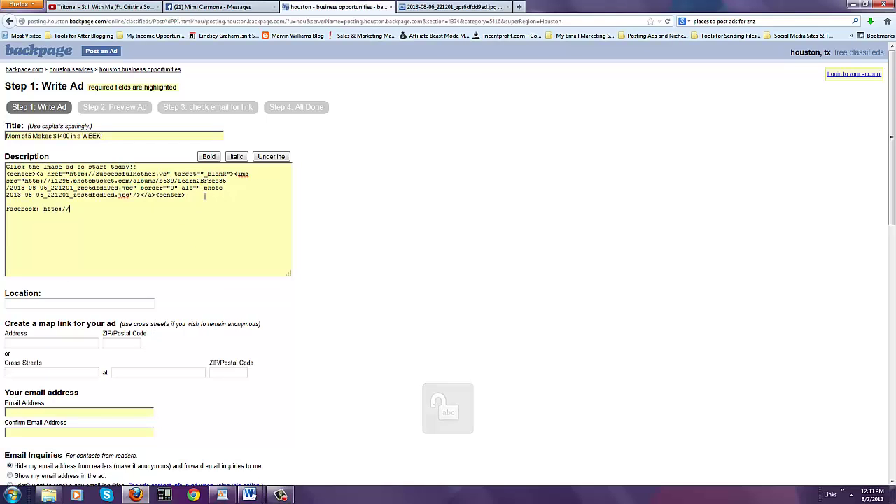
pyautogui.press('capslock')
pyautogui.write('F')
pyautogui.press('capslock')
pyautogui.write('ace')
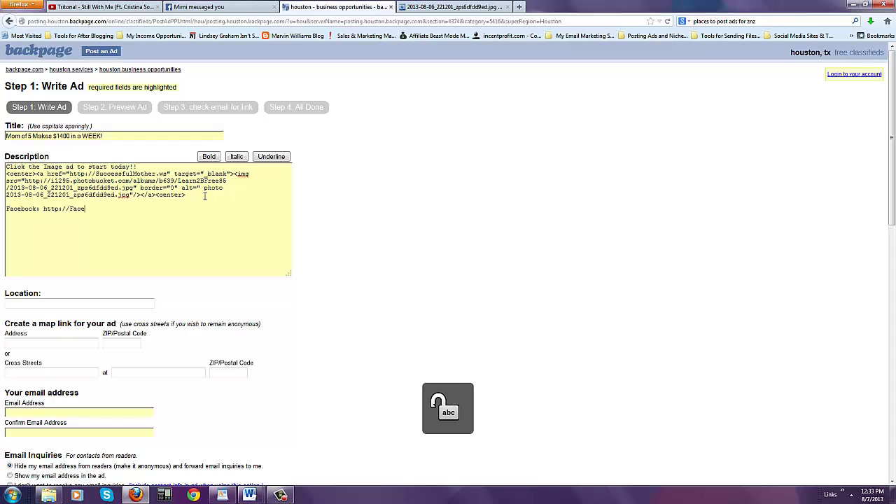
pyautogui.write('book.com/m')
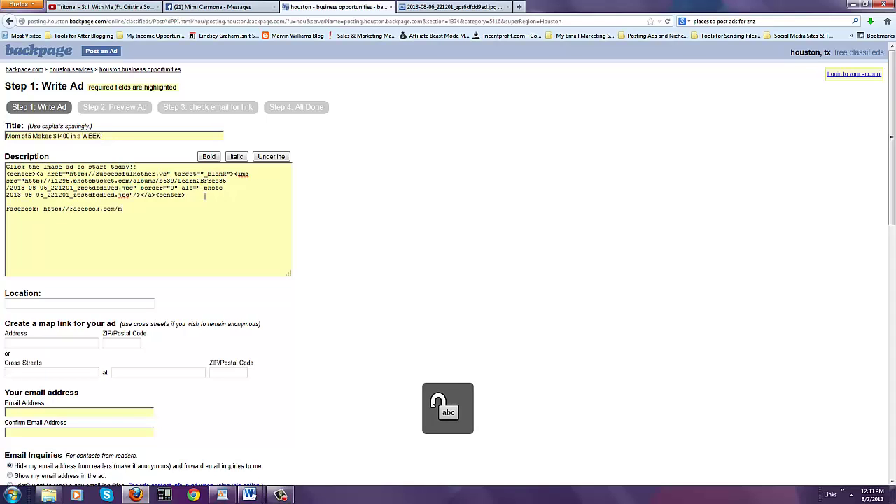
pyautogui.press('capslock')
pyautogui.press('BackSpace')
pyautogui.write('Mom')
pyautogui.press('capslock')
pyautogui.press('capslock')
pyautogui.write('TO')
pyautogui.press('capslock')
pyautogui.write('c')
pyautogui.press('BackSpace')
pyautogui.press('BackSpace')
pyautogui.press('capslock')
pyautogui.write('S')
pyautogui.press('capslock')
pyautogui.press('capslock')
pyautogui.write('tarMARKETIN')
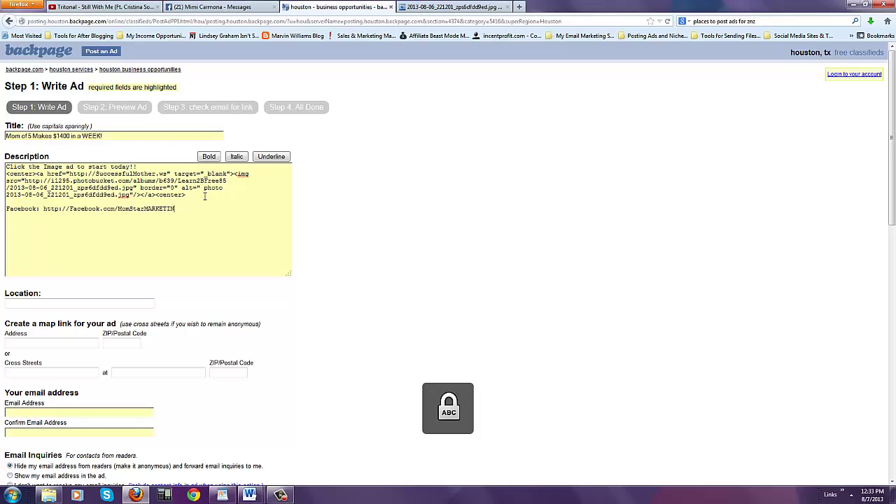
pyautogui.press('BackSpace')
pyautogui.press('BackSpace')
pyautogui.press('BackSpace')
pyautogui.press('capslock')
pyautogui.press('BackSpace')
pyautogui.write('arketing')
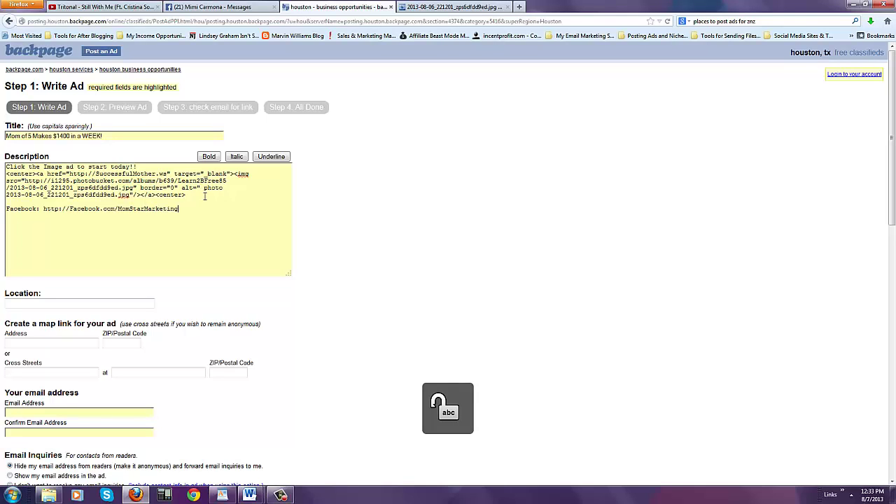
# - Fill both e-mail fields with the account's contact e-mail address
pyautogui.click(70, 412)
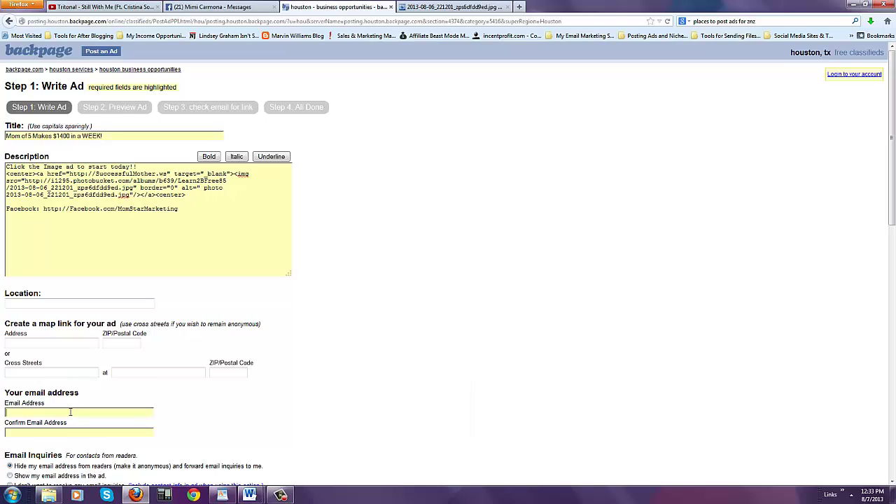
pyautogui.click(70, 412)
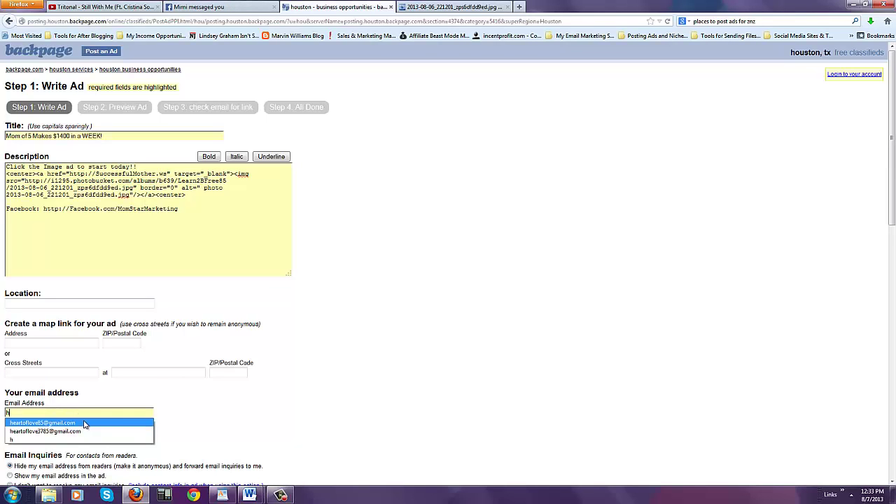
pyautogui.click(42, 422)
pyautogui.click(82, 429)
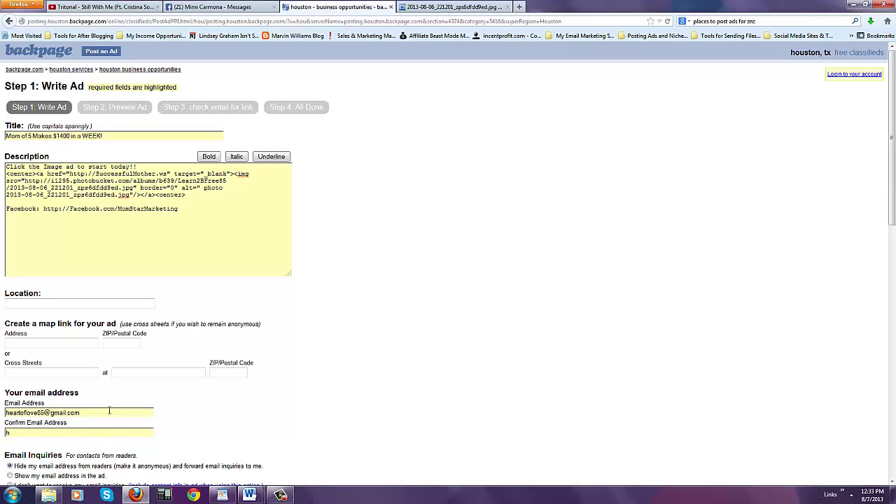
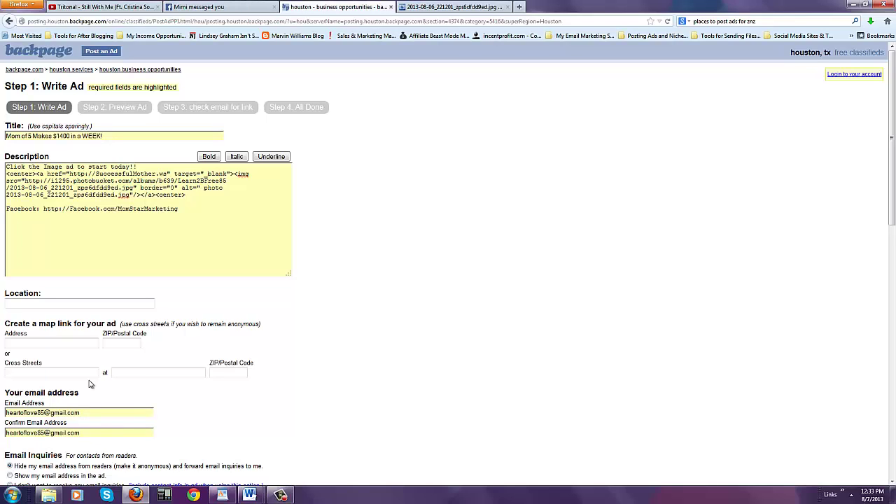
# - Enter 'd' in both Cross Streets fields and 78202 as the ZIP code
pyautogui.click(89, 372)
pyautogui.write('d')
pyautogui.click(179, 372)
pyautogui.write('d')
pyautogui.click(231, 372)
pyautogui.write('78202')
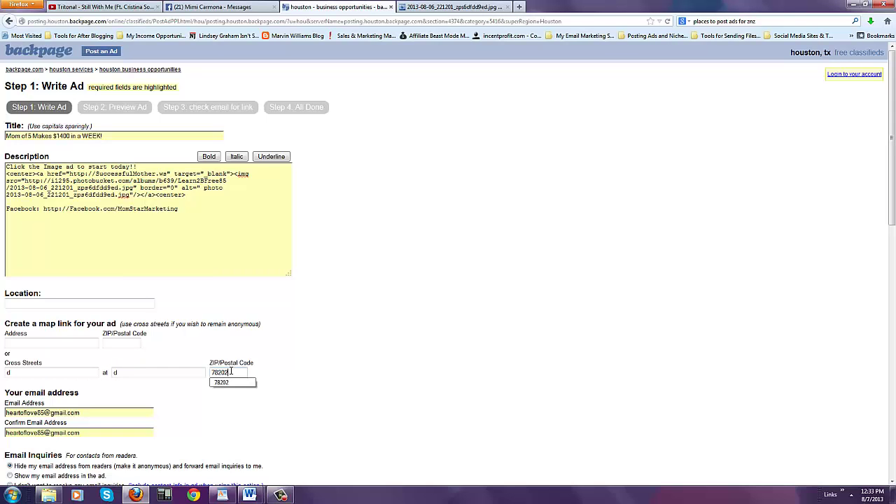
# - Attach the Make Money image and submit the ad for preview
pyautogui.scroll(-1, 335, 407)
pyautogui.scroll(-10, 335, 406)
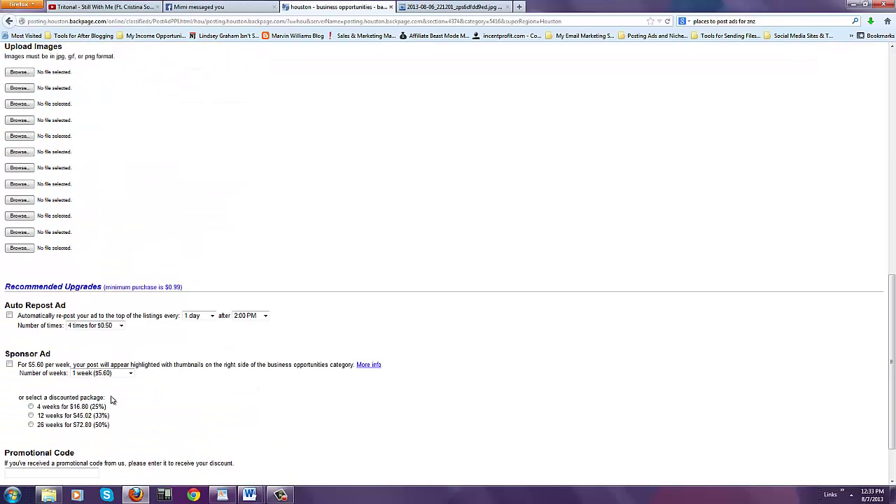
pyautogui.scroll(2, 67, 250)
pyautogui.scroll(1, 66, 250)
pyautogui.click(20, 233)
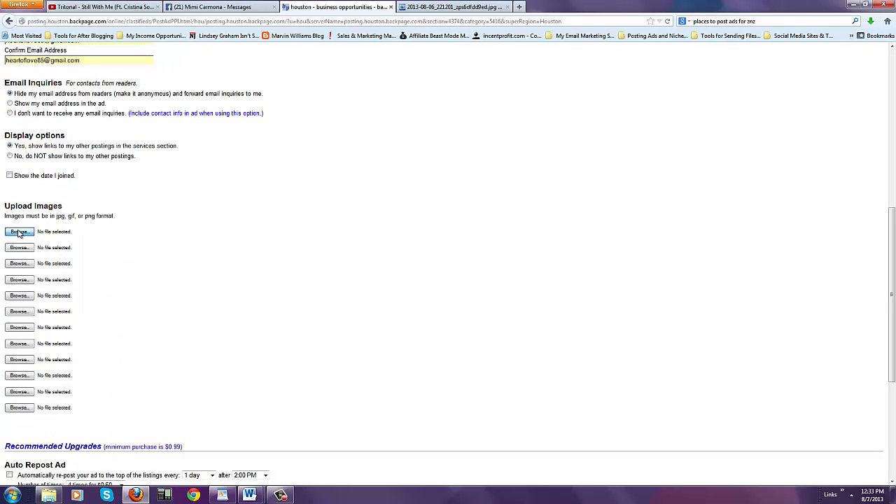
pyautogui.doubleClick(229, 127)
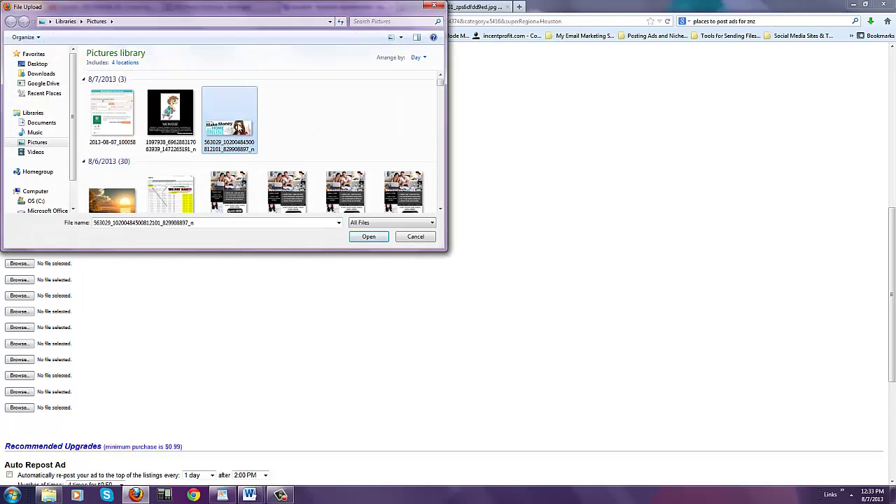
pyautogui.scroll(-5, 177, 321)
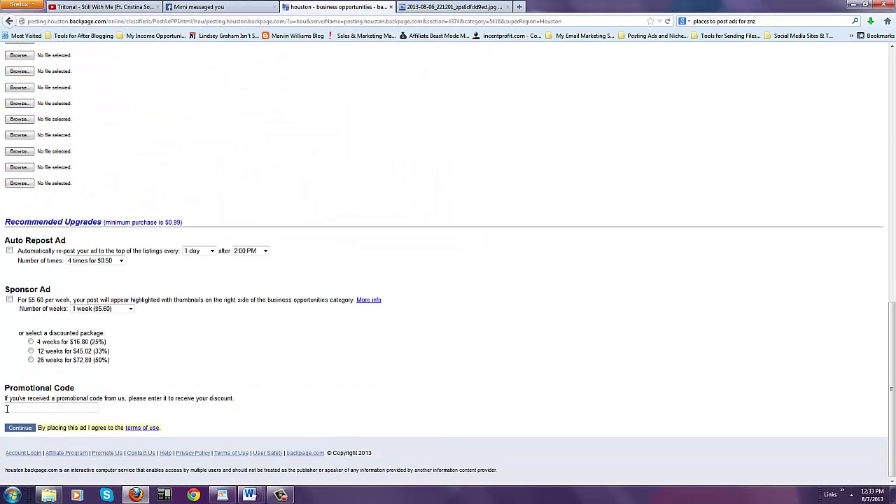
pyautogui.click(20, 428)
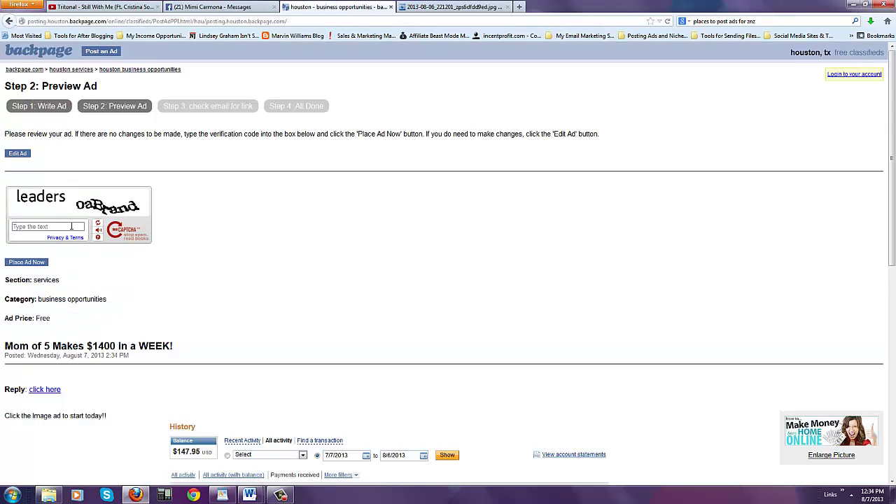
# - Enter the reCAPTCHA verification text and place the ad
pyautogui.click(71, 226)
pyautogui.write('leaders')
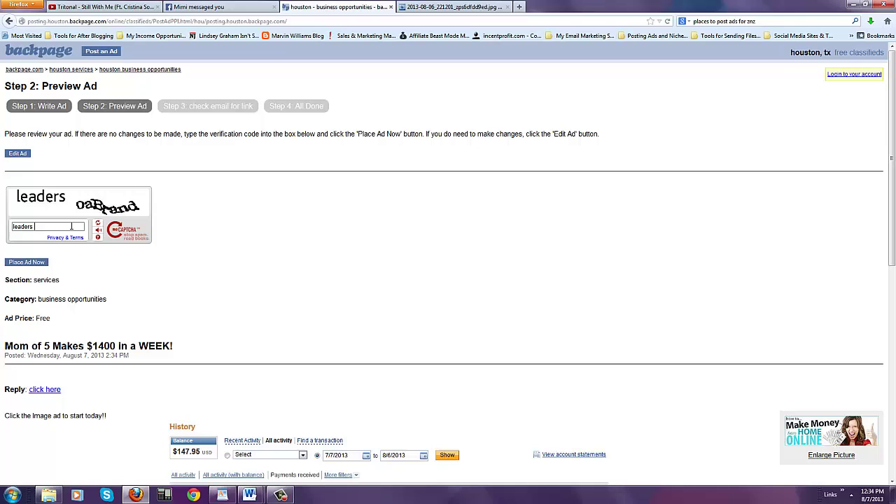
pyautogui.write(' oa')
pyautogui.press('capslock')
pyautogui.write('B')
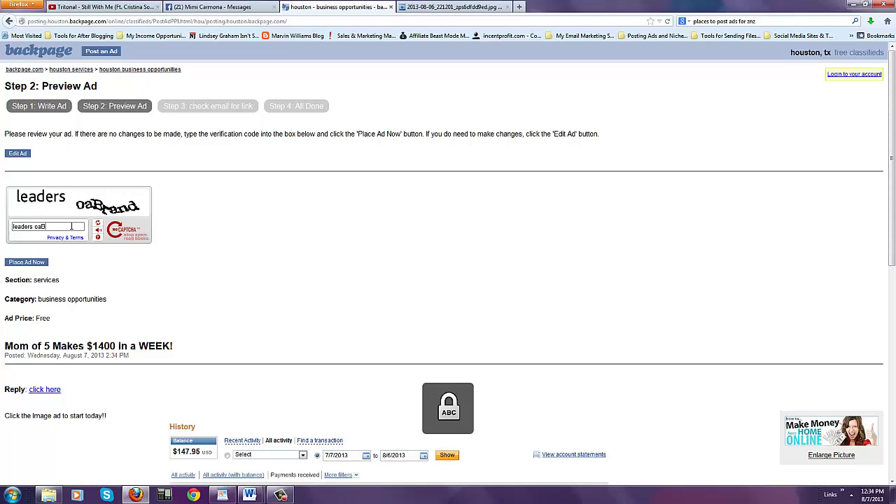
pyautogui.press('capslock')
pyautogui.write('rand')
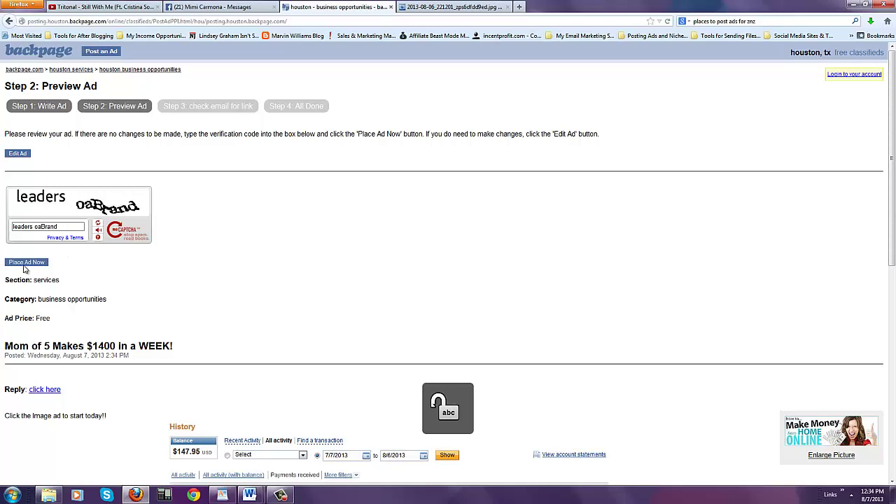
pyautogui.click(24, 264)
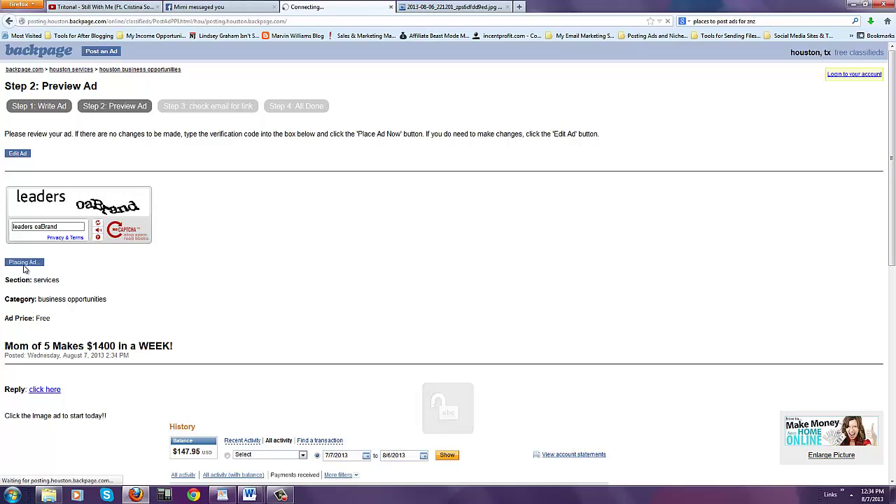
pyautogui.scroll(-9, 24, 269)
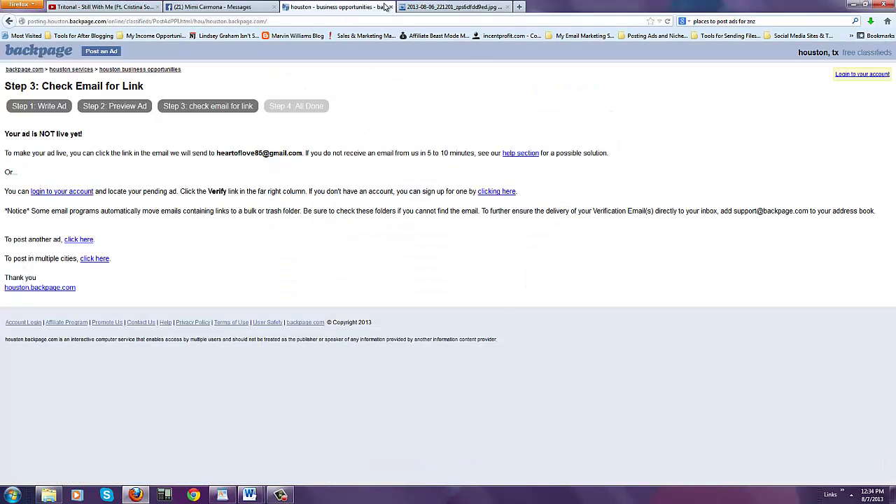
# - Go to gmail.com, open the Backpage confirmation e-mail and follow its verification link
pyautogui.click(441, 7)
pyautogui.click(439, 24)
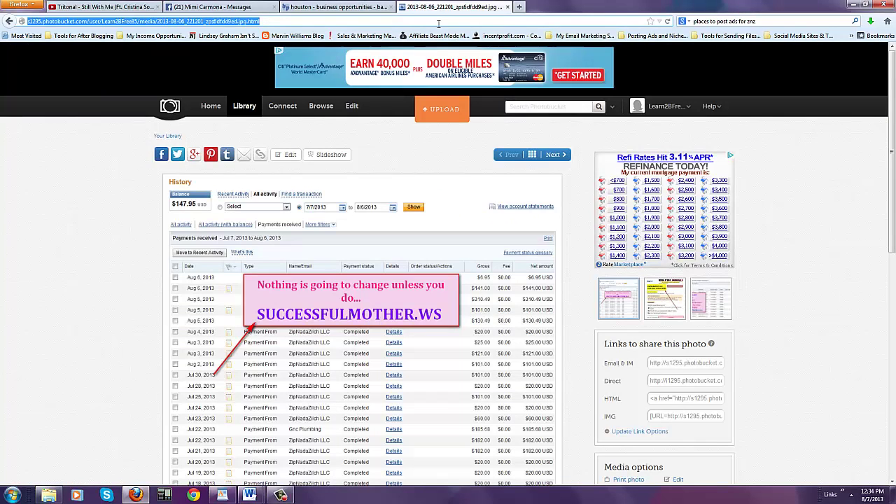
pyautogui.write('gmail.com/')
pyautogui.press('Return')
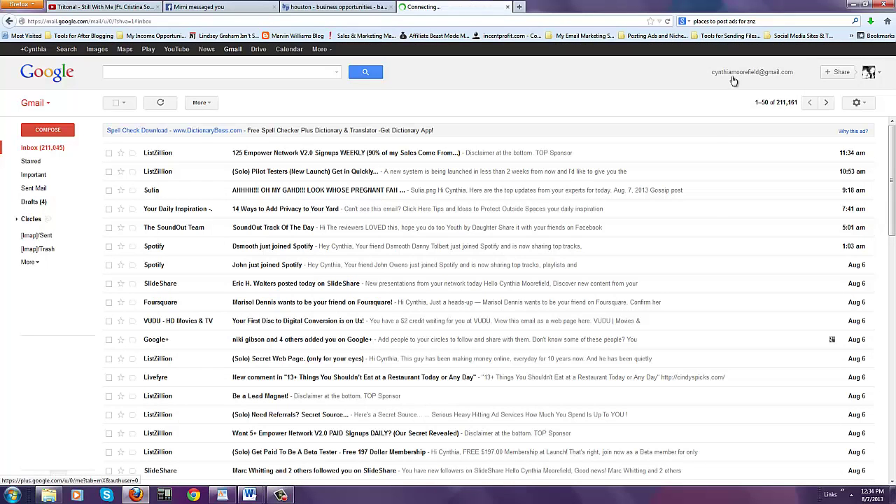
pyautogui.click(733, 81)
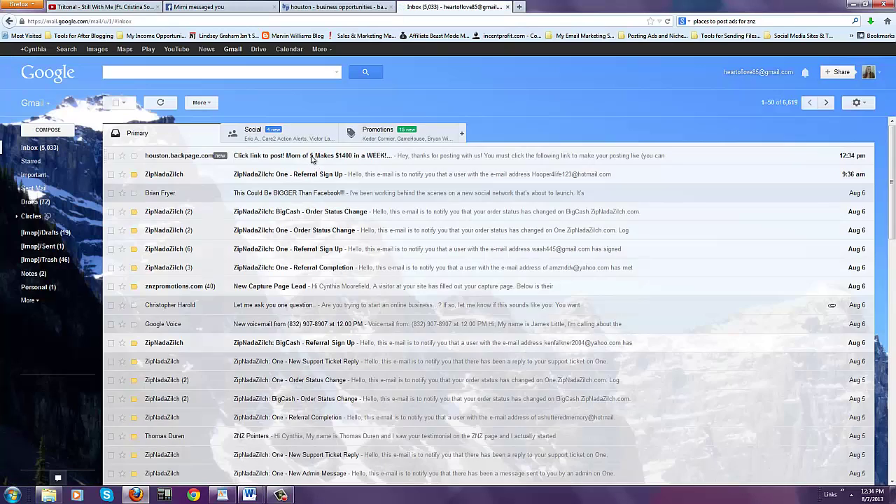
pyautogui.click(312, 157)
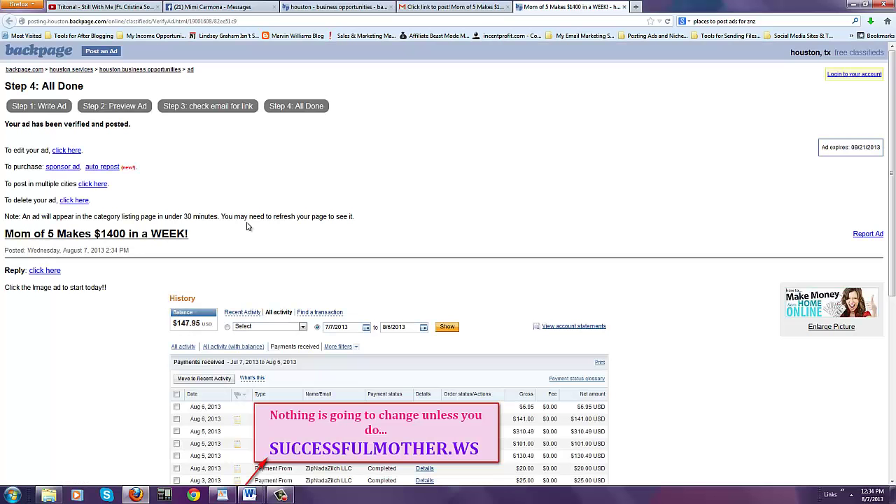
pyautogui.scroll(-5, 715, 245)
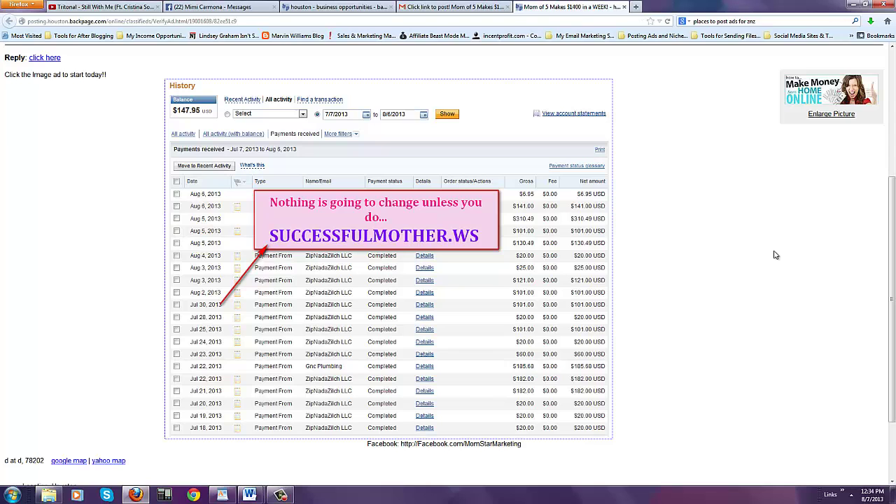
pyautogui.scroll(5, 774, 255)
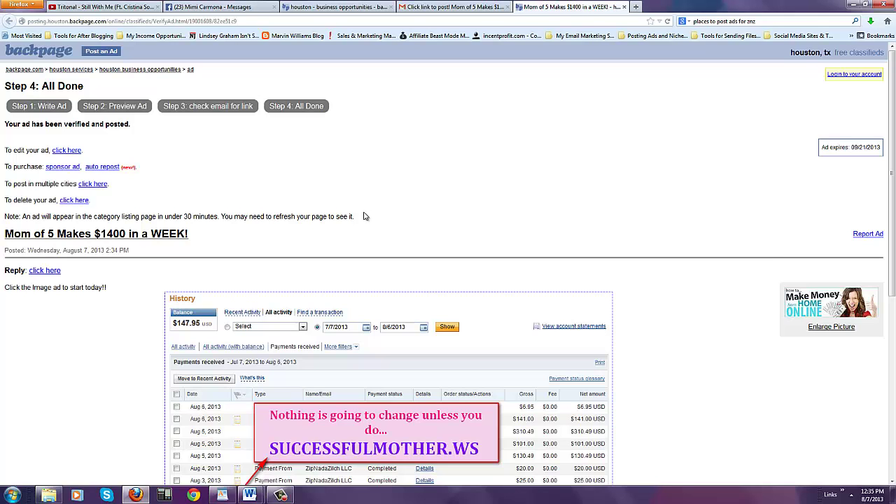
pyautogui.scroll(-8, 639, 248)
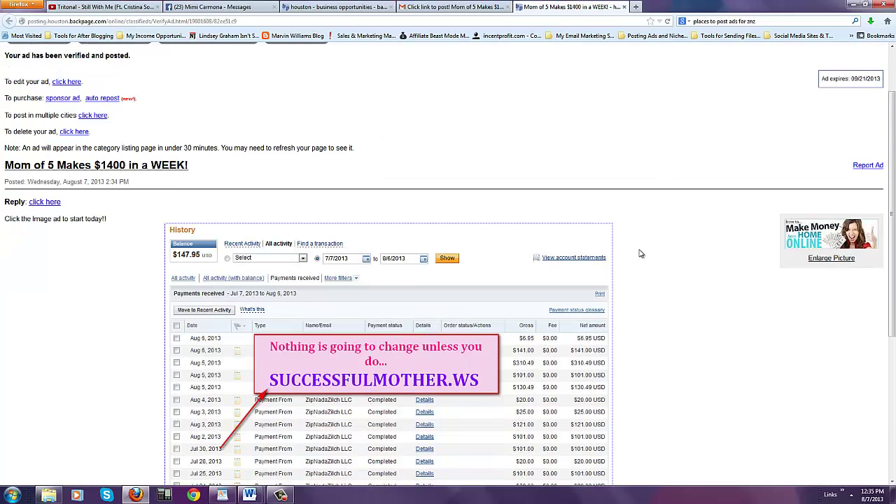